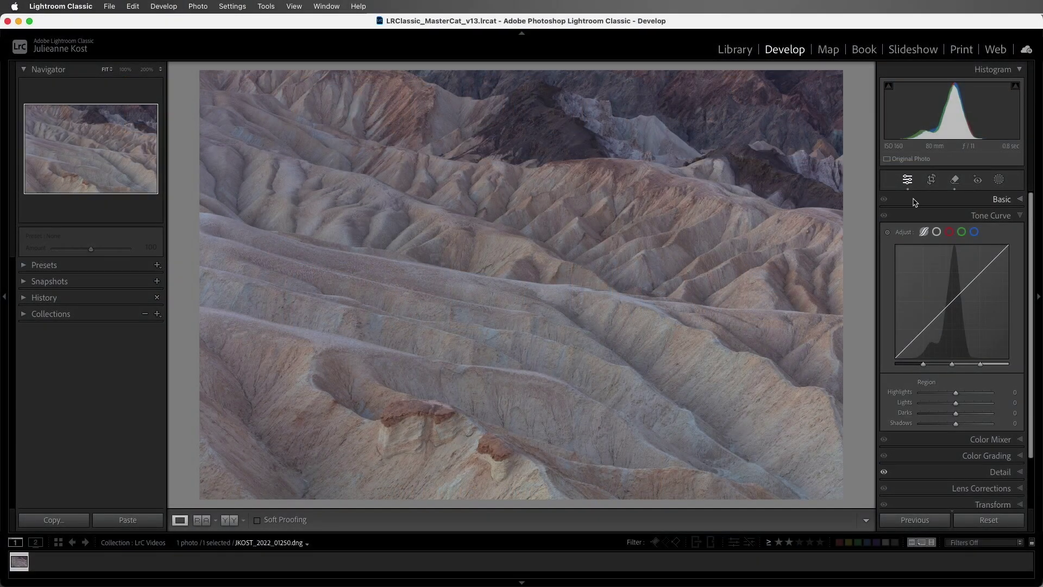
Look over the Basic and Tone Curve panels, toggling the curve between point and region modes
left_click(915, 200)
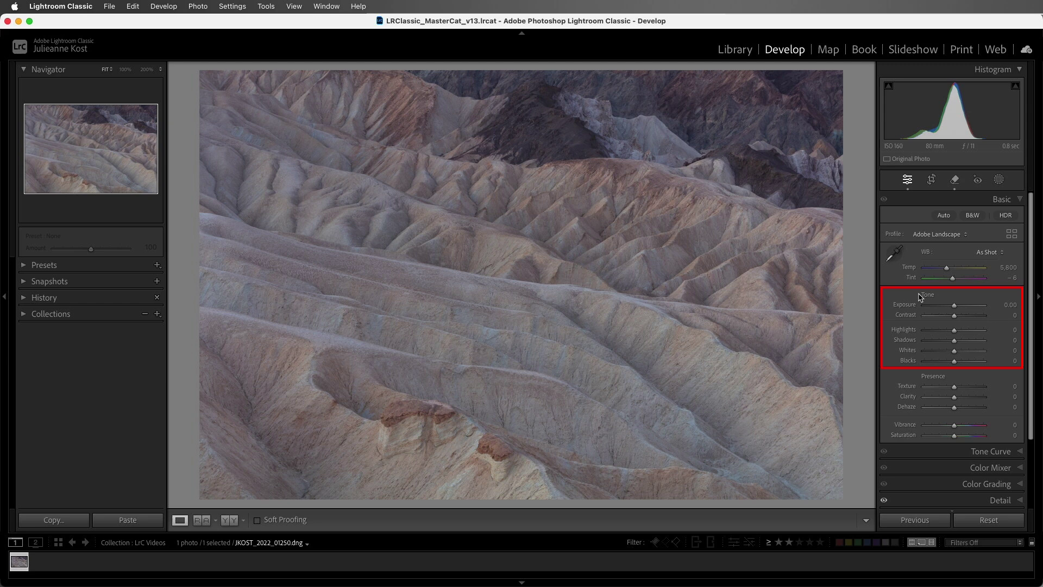
left_click(920, 451)
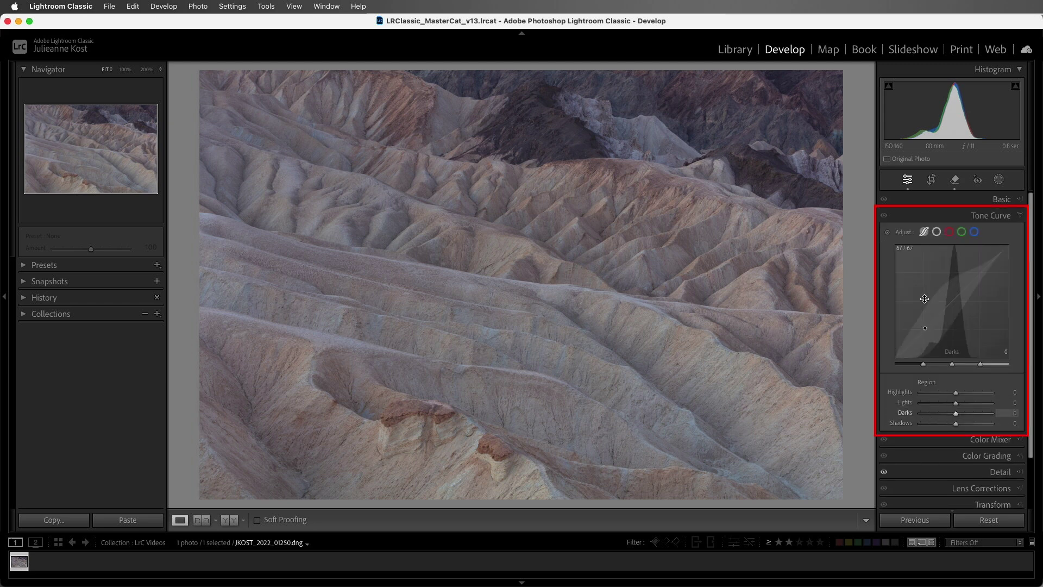
left_click(936, 232)
left_click(924, 231)
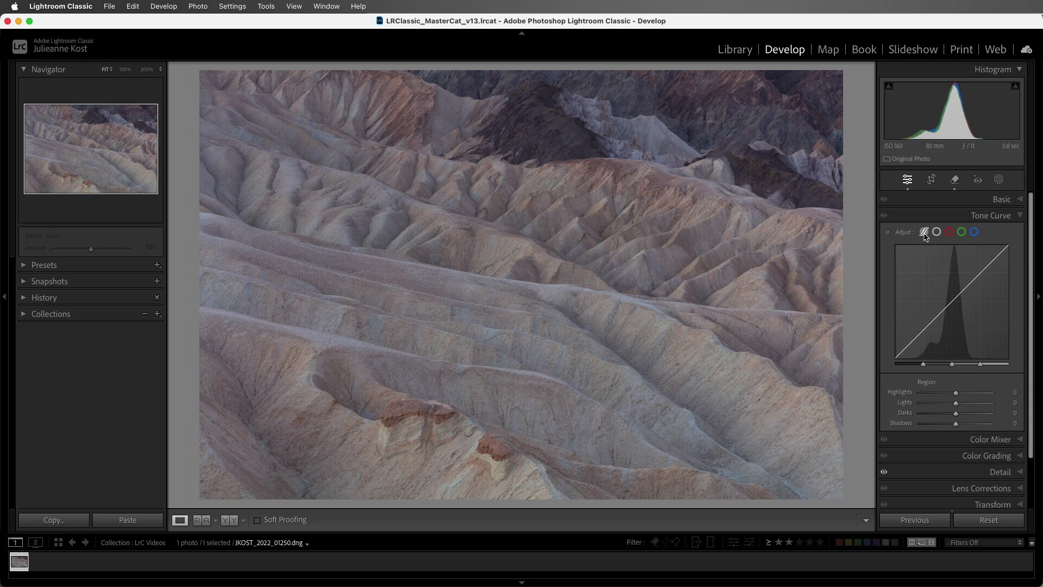
With clipping warnings on, set Whites to +79 and Blacks to −57 in the Basic panel
left_click(937, 201)
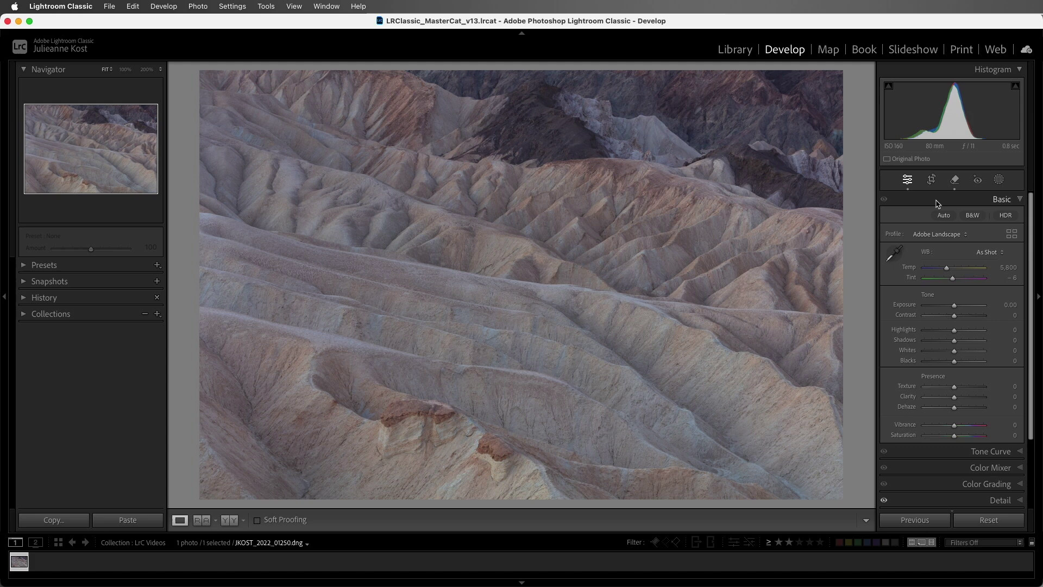
key("j")
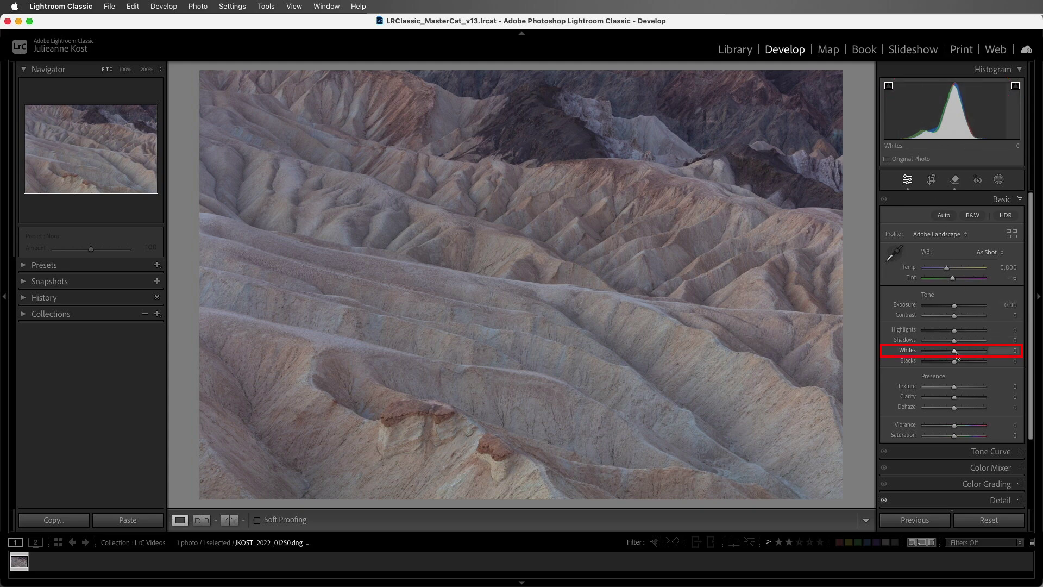
left_click_drag(955, 354, 981, 354)
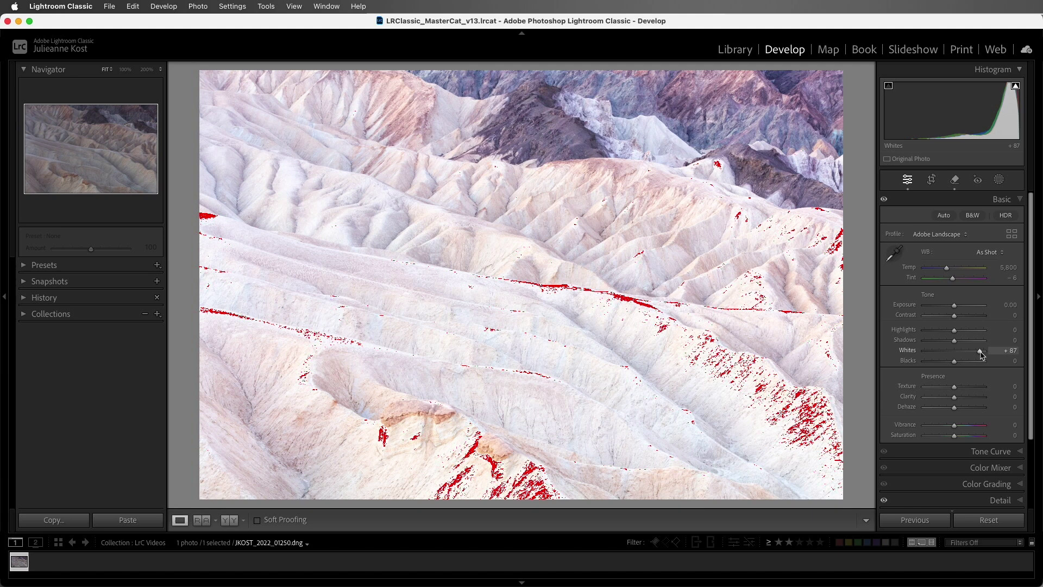
left_click_drag(981, 355, 925, 368)
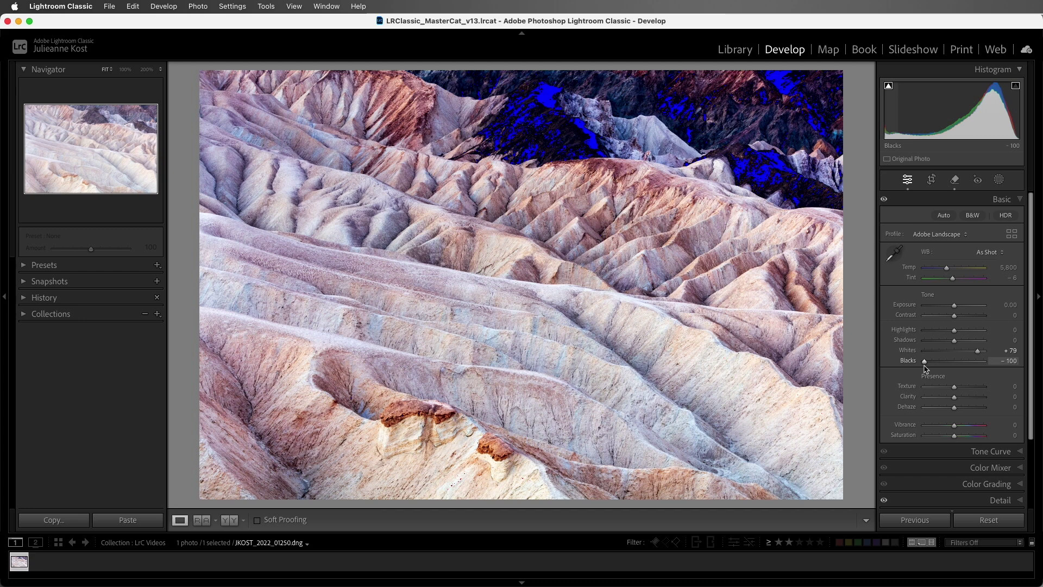
left_click_drag(925, 368, 936, 366)
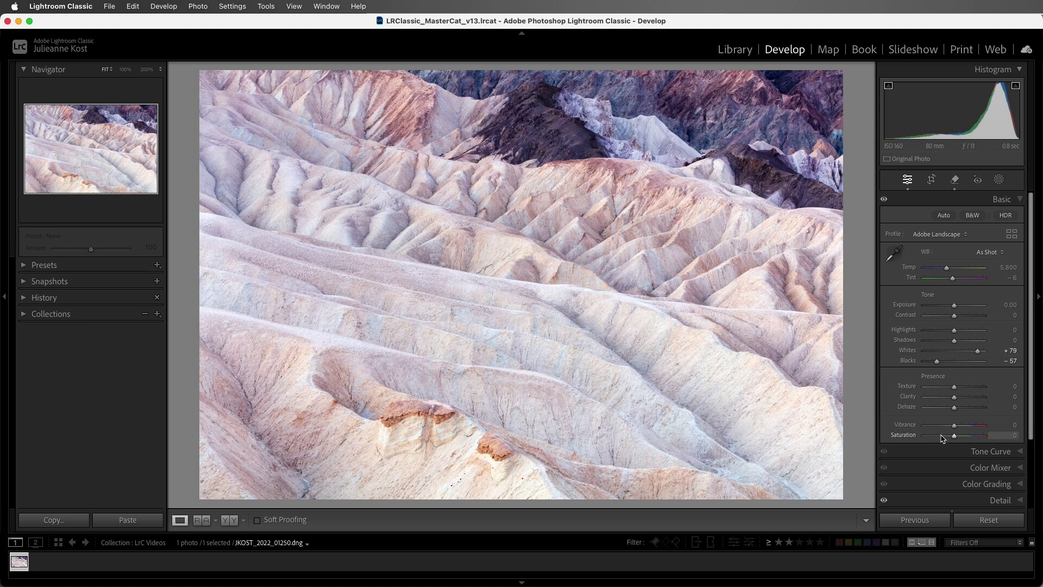
On the parametric tone curve, set Lights to −62 and drag the Darks region to +2
key("super+2")
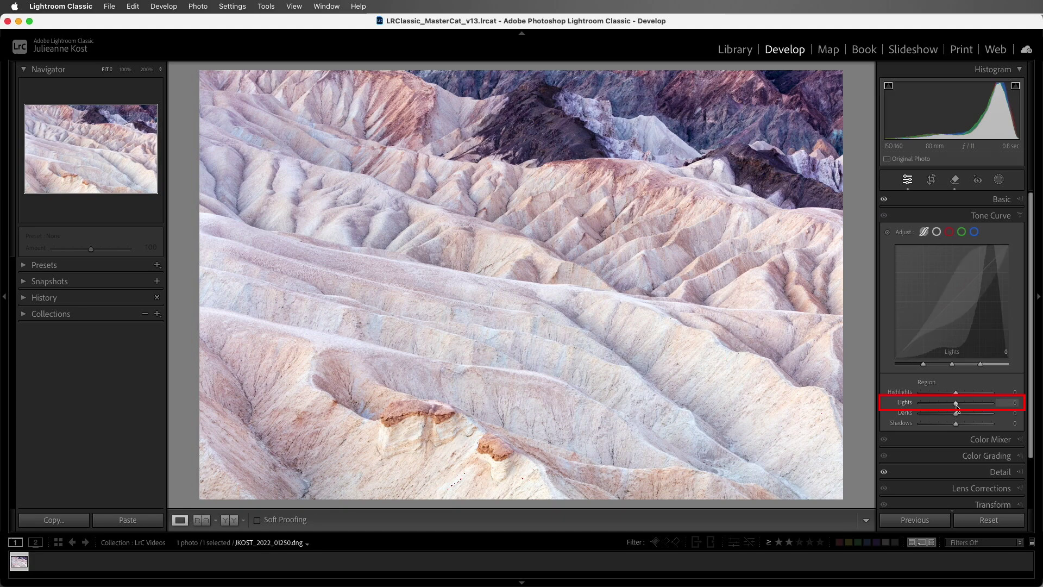
left_click_drag(956, 409, 935, 409)
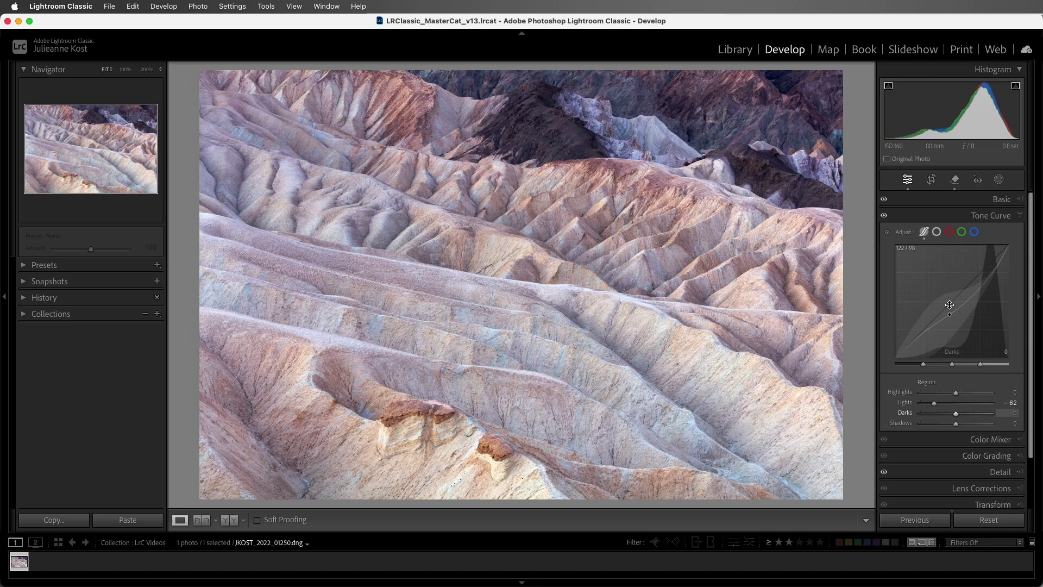
mouse_move(949, 305)
left_mouse_down()
mouse_move(950, 279)
mouse_move(949, 339)
mouse_move(945, 316)
left_mouse_up()
Nudge the highlight split point slightly higher and ease Lights to −58
mouse_move(981, 367)
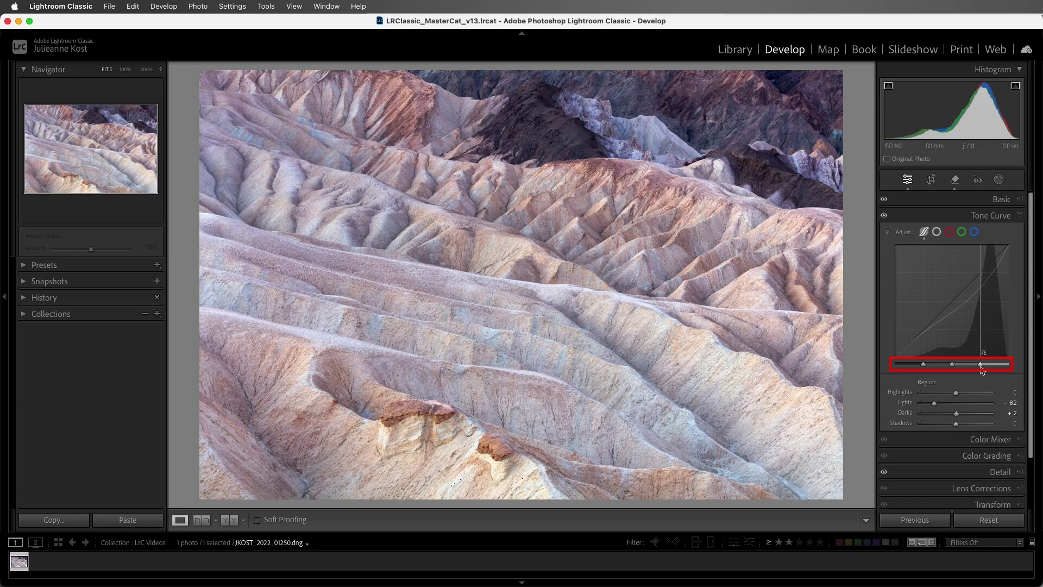
left_click_drag(981, 367, 997, 369)
left_click_drag(933, 403, 967, 394)
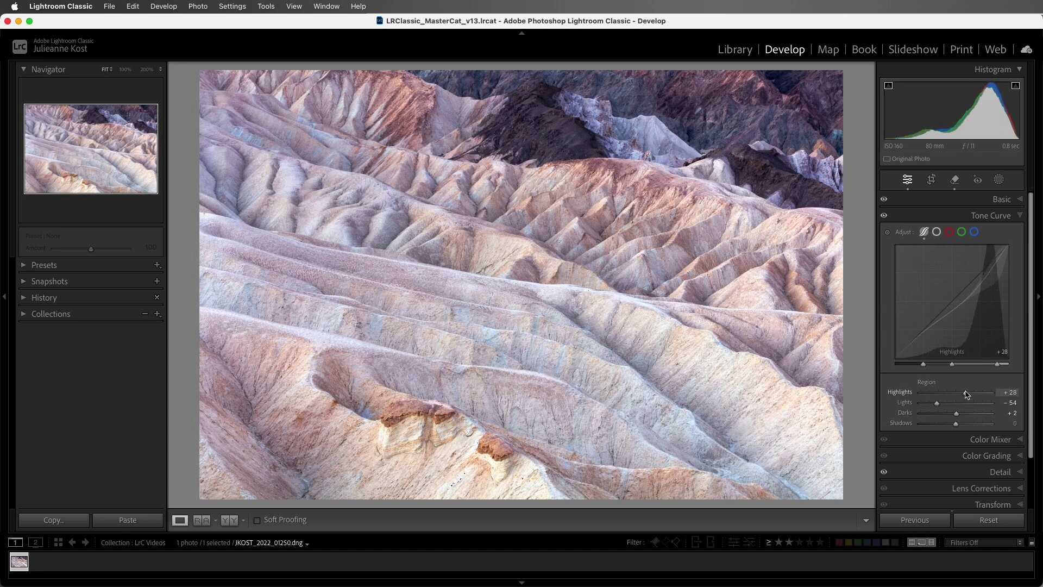
Reset Highlights, all region values and the highlight split point back to their defaults
double_click(967, 392)
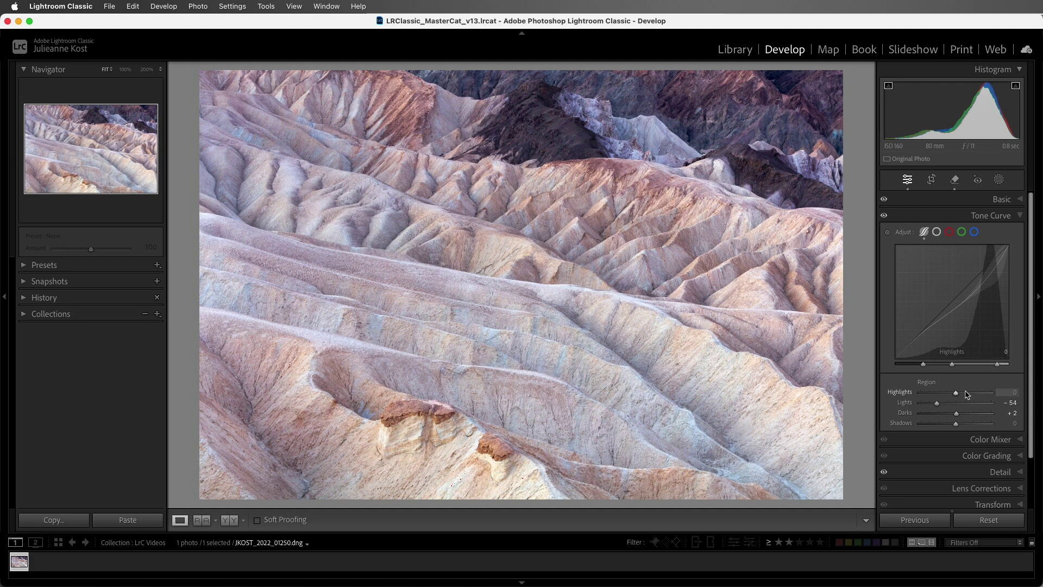
double_click(930, 383)
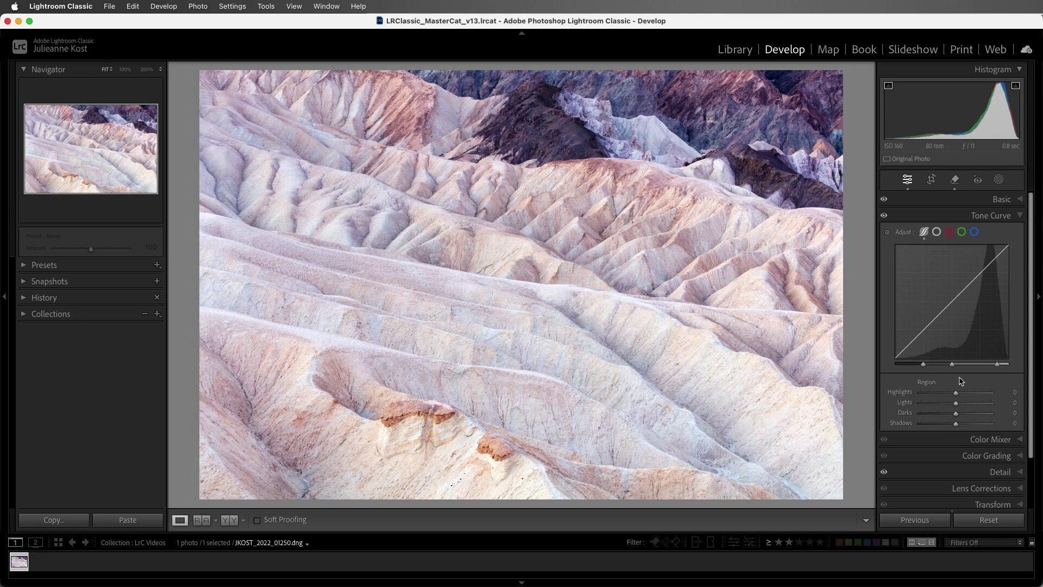
left_click(997, 364)
double_click(997, 365)
Switch to the point curve and reset the Basic Tone sliders, including Whites and Blacks, to 0
left_click(936, 232)
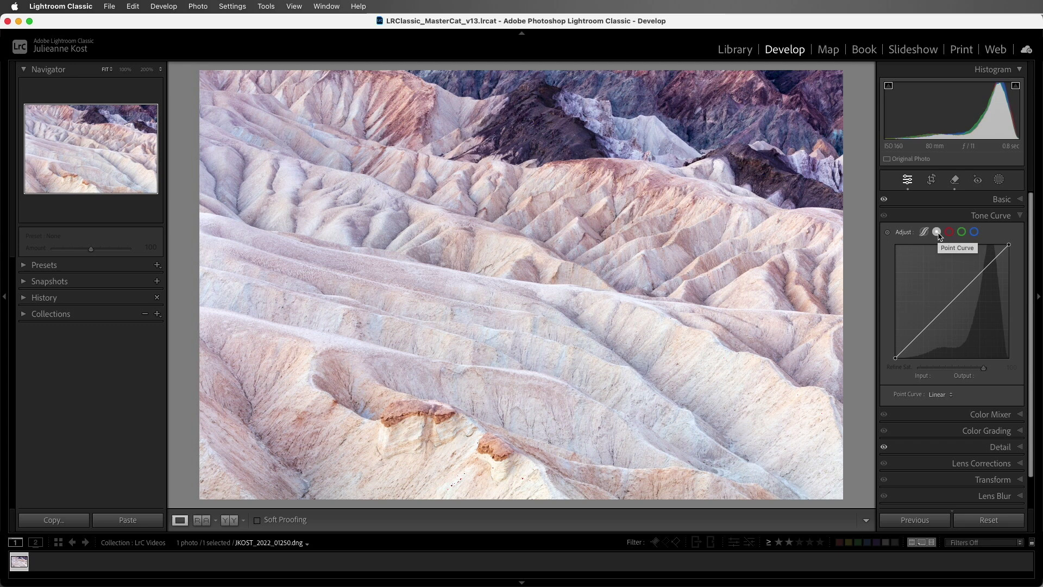
left_click(949, 201)
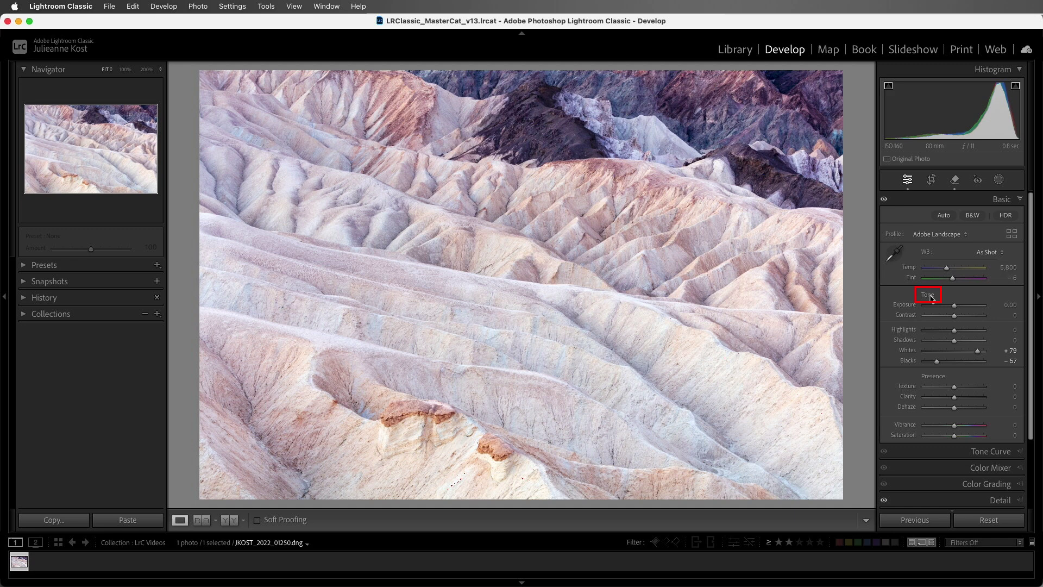
double_click(929, 295)
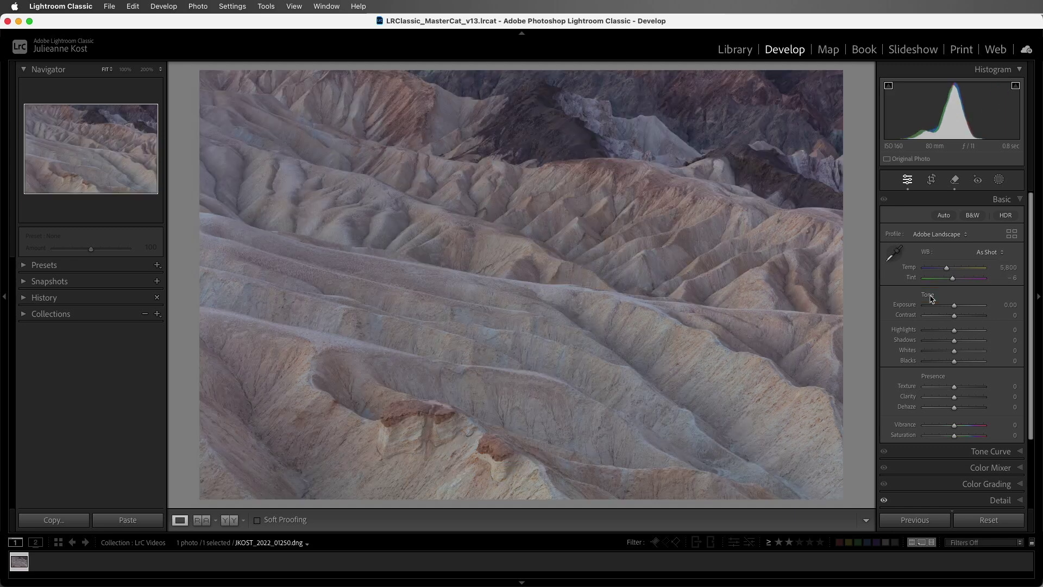
On the point curve, move the black point to input 40 and the white point to input 192
left_click(940, 452)
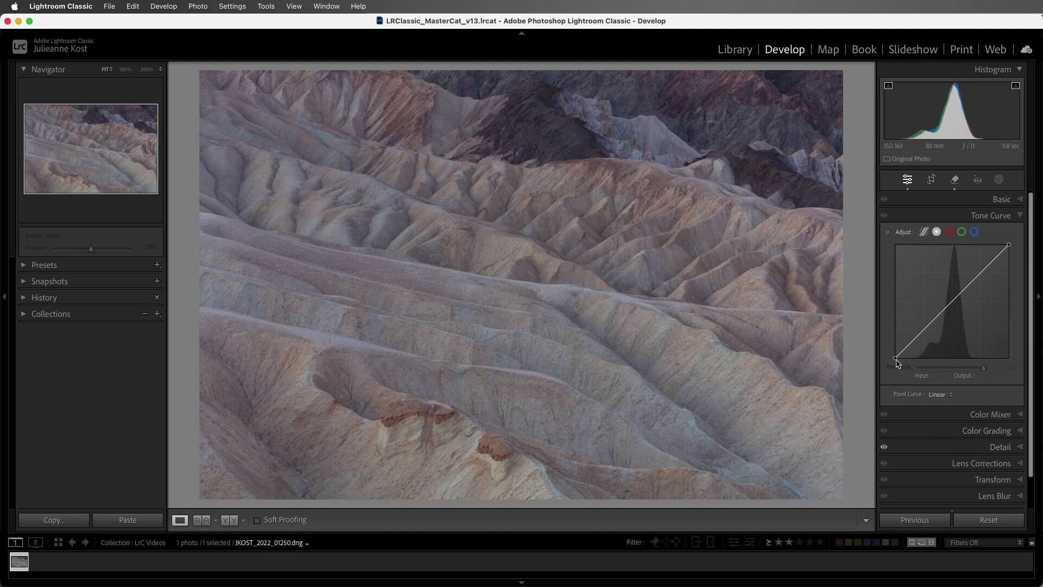
mouse_move(896, 362)
left_mouse_down()
mouse_move(933, 363)
mouse_move(913, 363)
left_mouse_up()
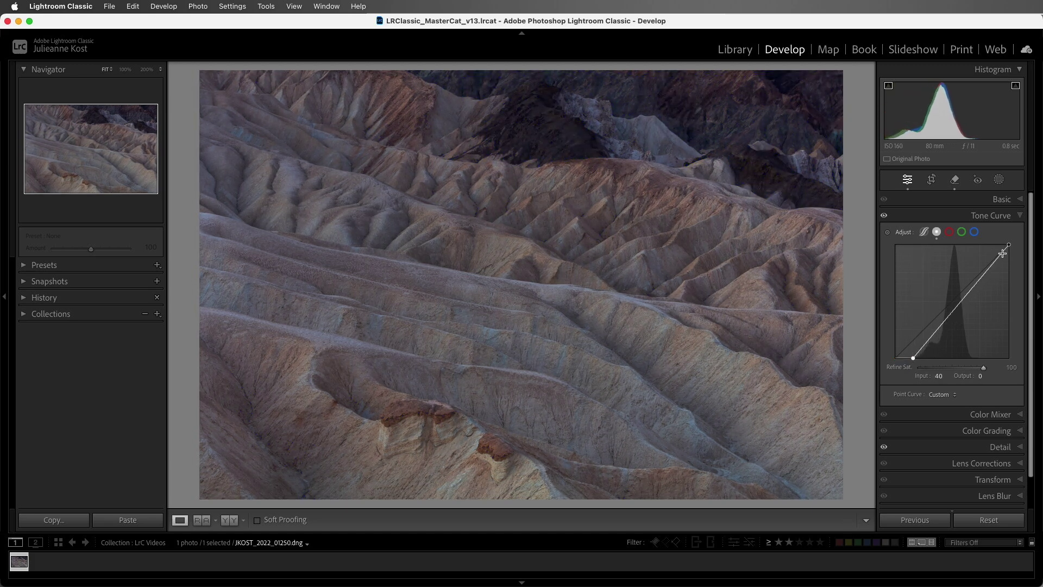
left_click_drag(1009, 244, 981, 243)
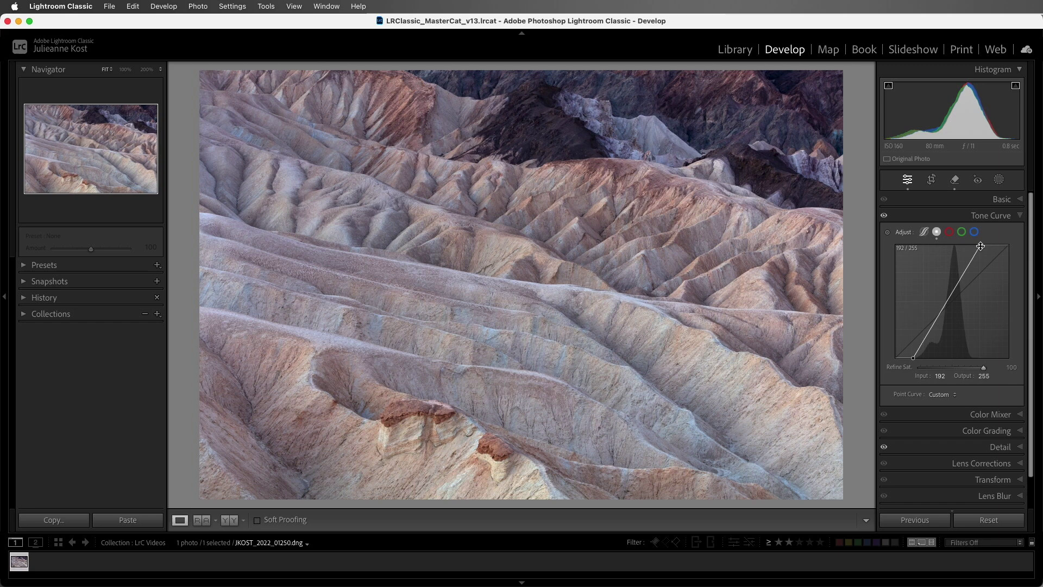
left_click(947, 303)
left_click_drag(948, 304, 960, 277)
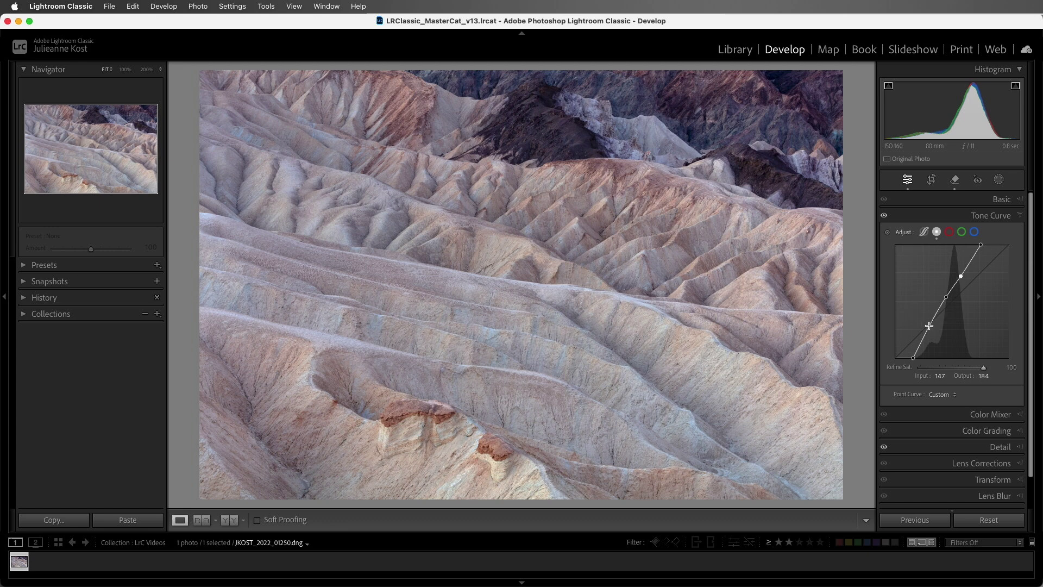
key("super+z")
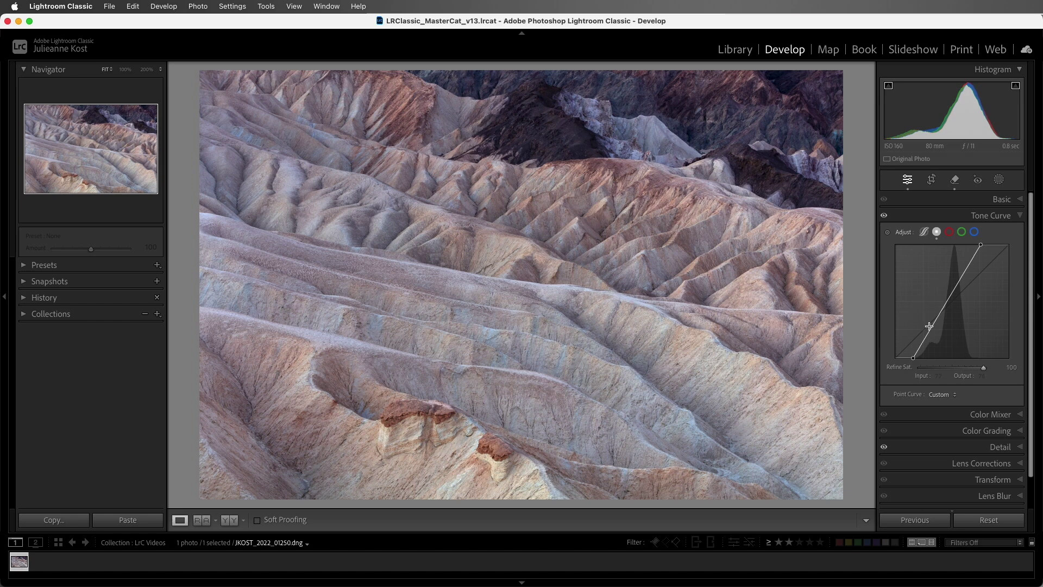
Add shadow, upper-tone and midtone points to the curve, then lower the midtone point
left_click(933, 324)
left_click(964, 272)
left_click_drag(948, 299, 942, 299)
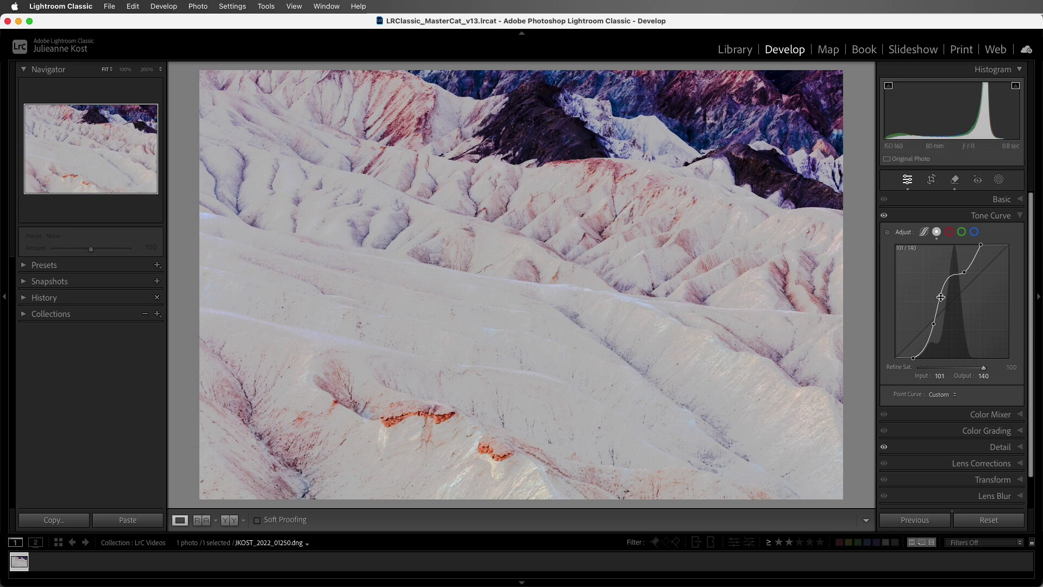
left_click_drag(941, 297, 946, 306)
Delete the three added control points so the curve is straight between its endpoints
right_click(943, 303)
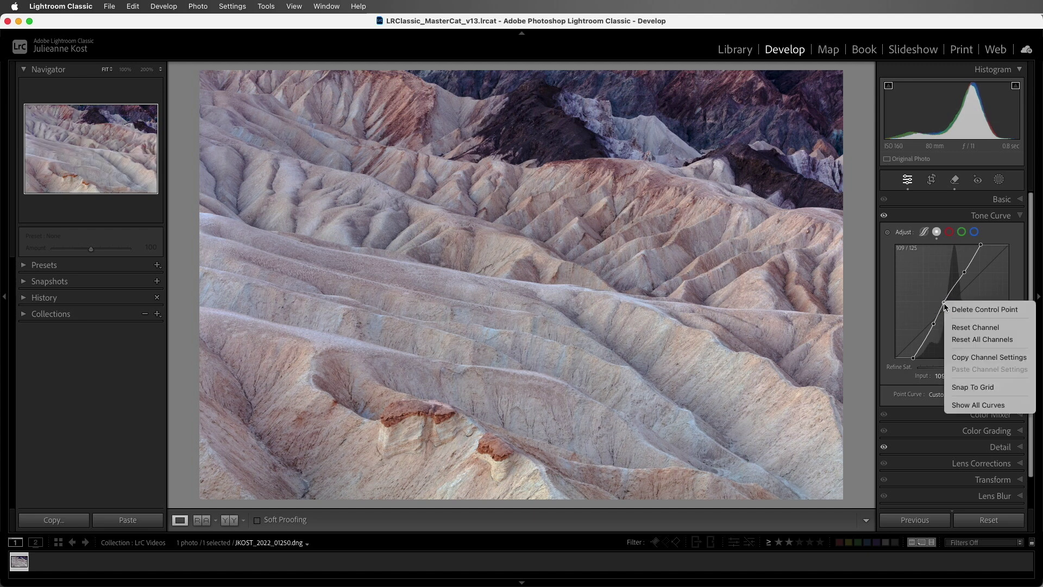
left_click(960, 310)
right_click(961, 273)
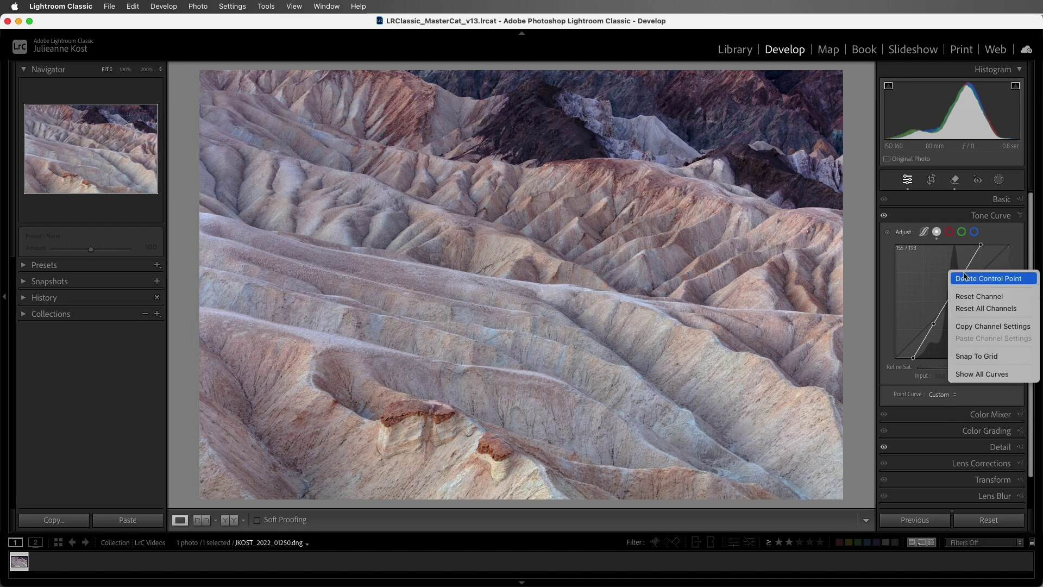
left_click(968, 278)
right_click(933, 324)
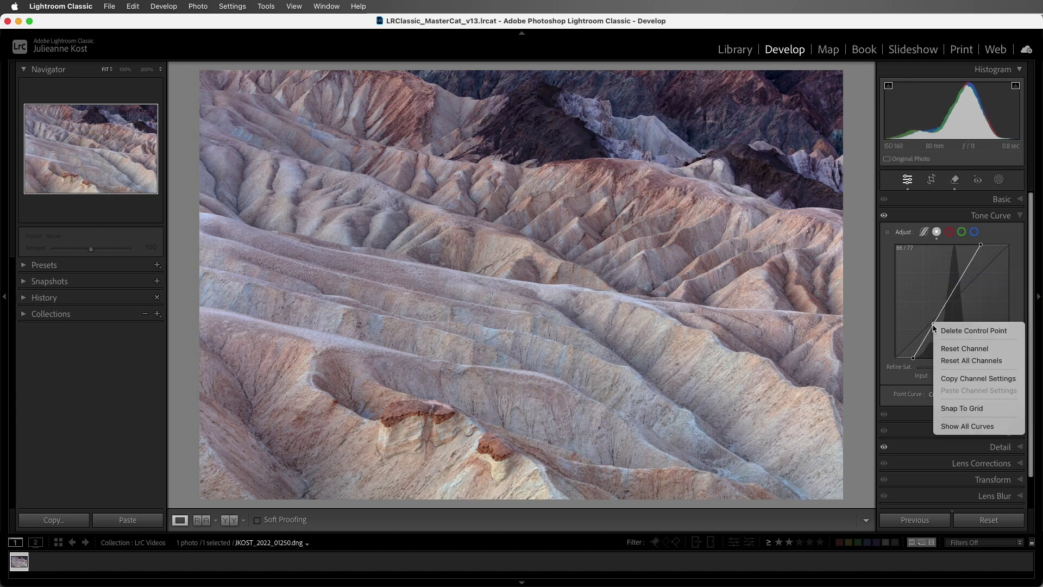
left_click(940, 329)
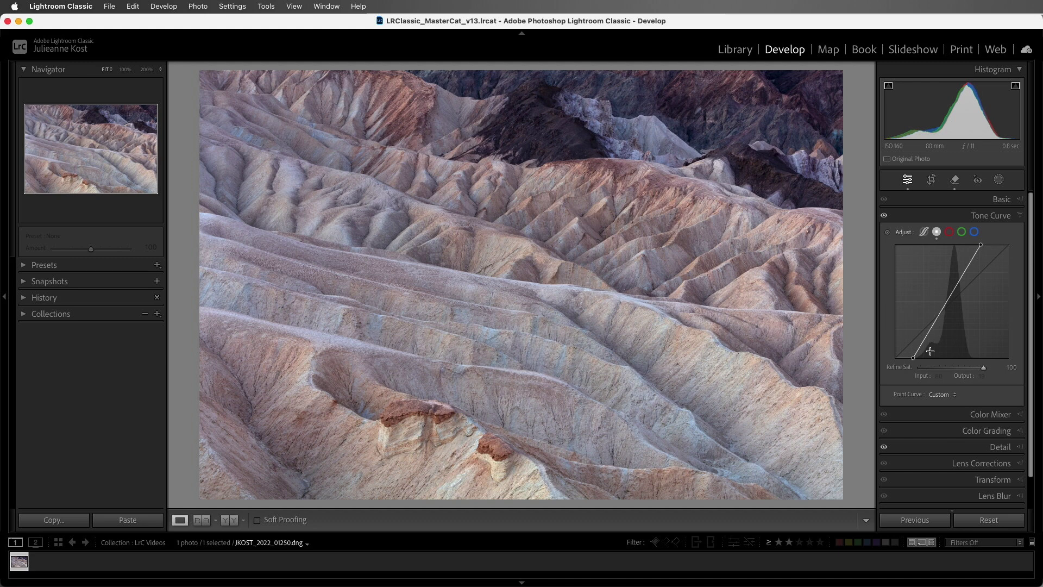
Try brightening the hillside tones with the targeted adjustment tool, then undo it
left_click(887, 233)
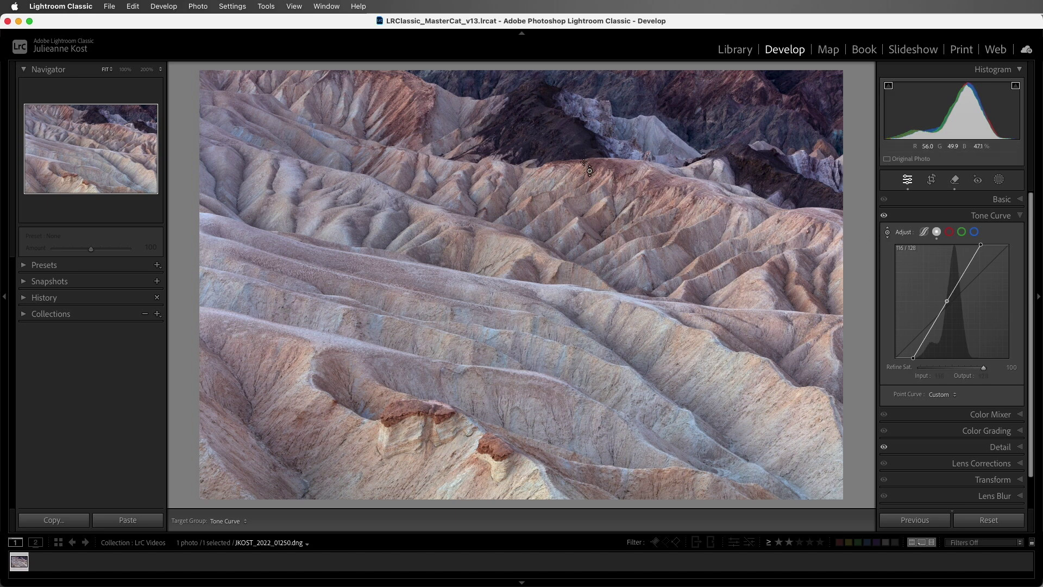
left_click_drag(560, 143, 556, 131)
left_click_drag(556, 136, 556, 143)
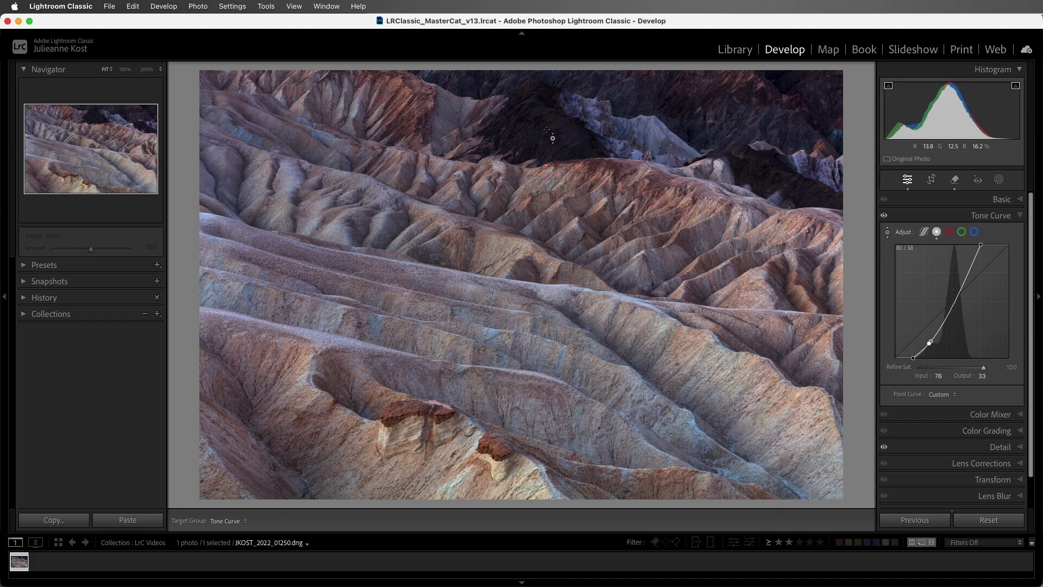
key("super+z")
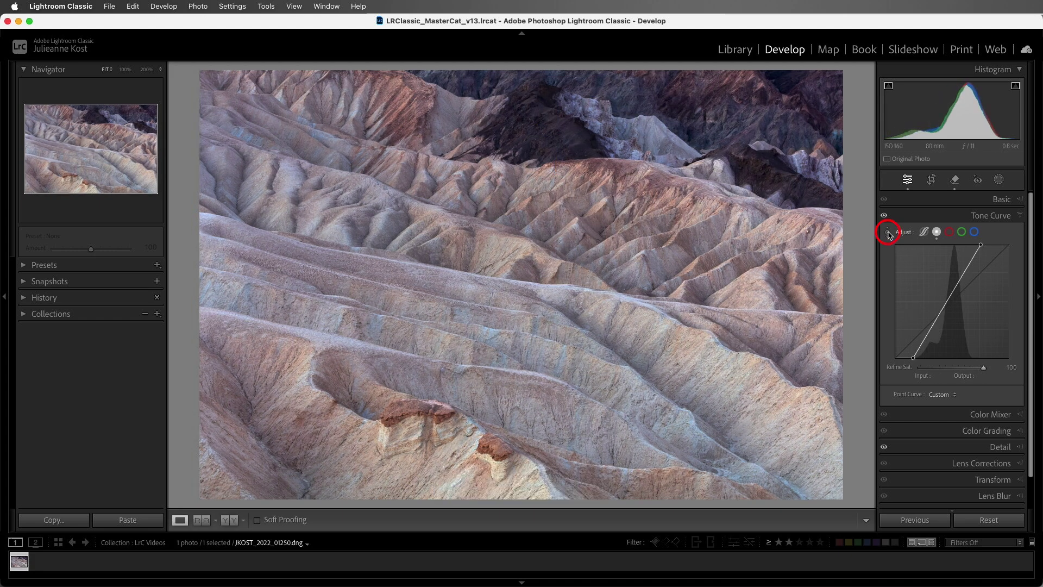
Sample a dark hillside with the targeted tool and lower that shadow point to input 71, output 51
left_click(887, 232)
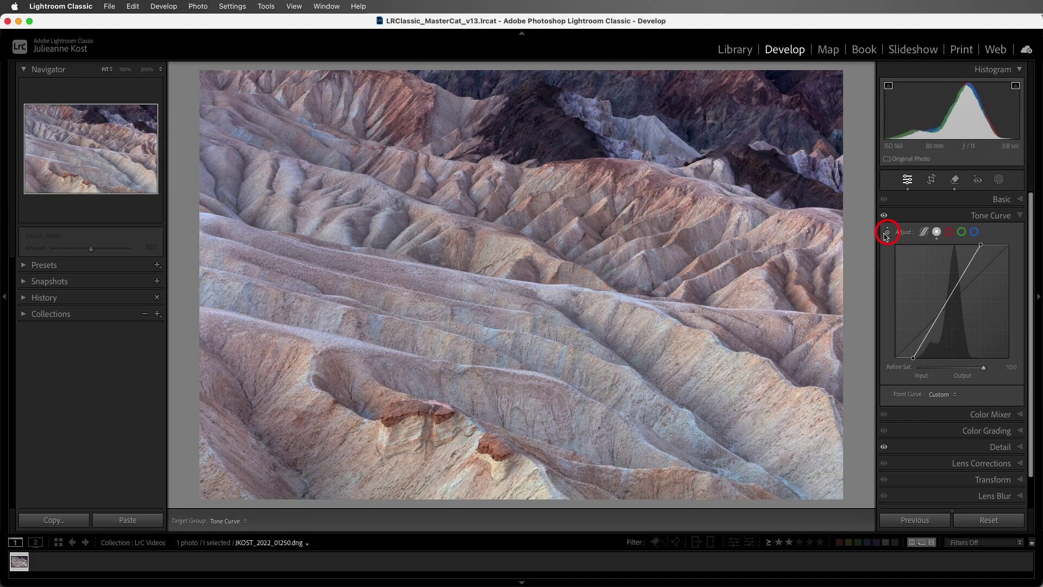
left_click(545, 133)
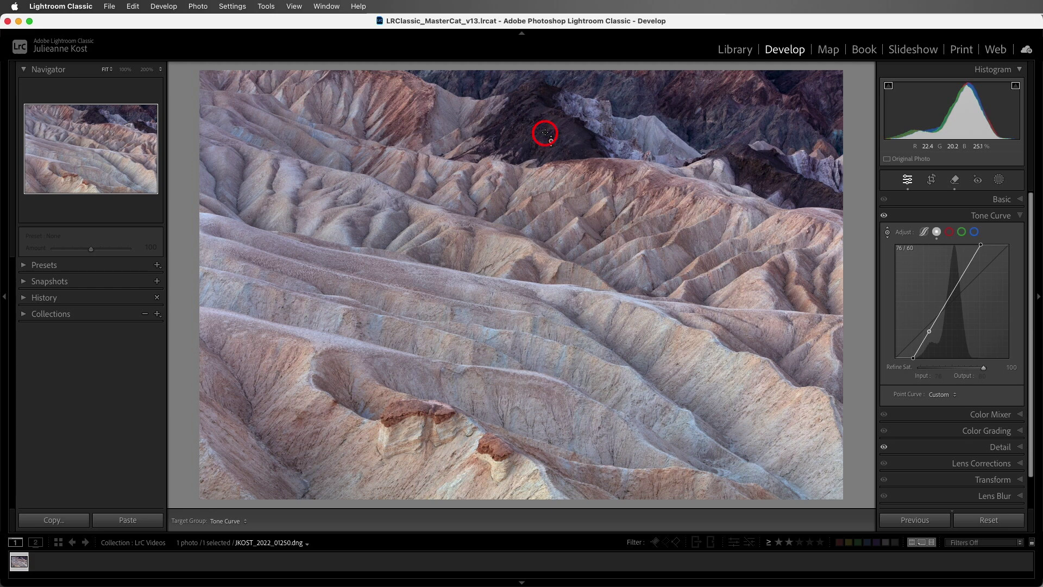
key("Escape")
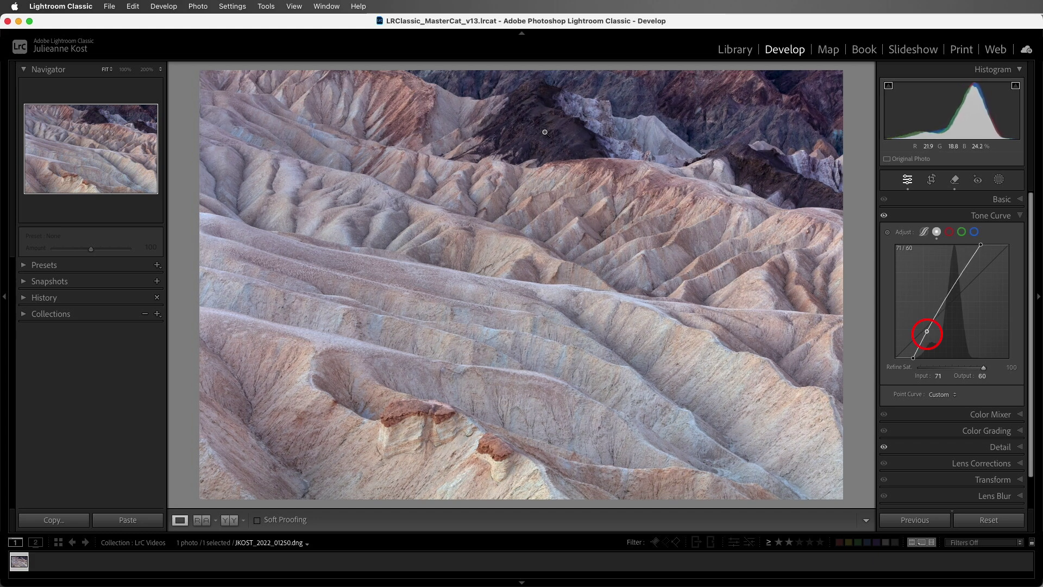
key("Down")
key("Down")
key("Down")
key("Down")
key("Down")
key("Down")
key("Down")
key("Down")
key("Down")
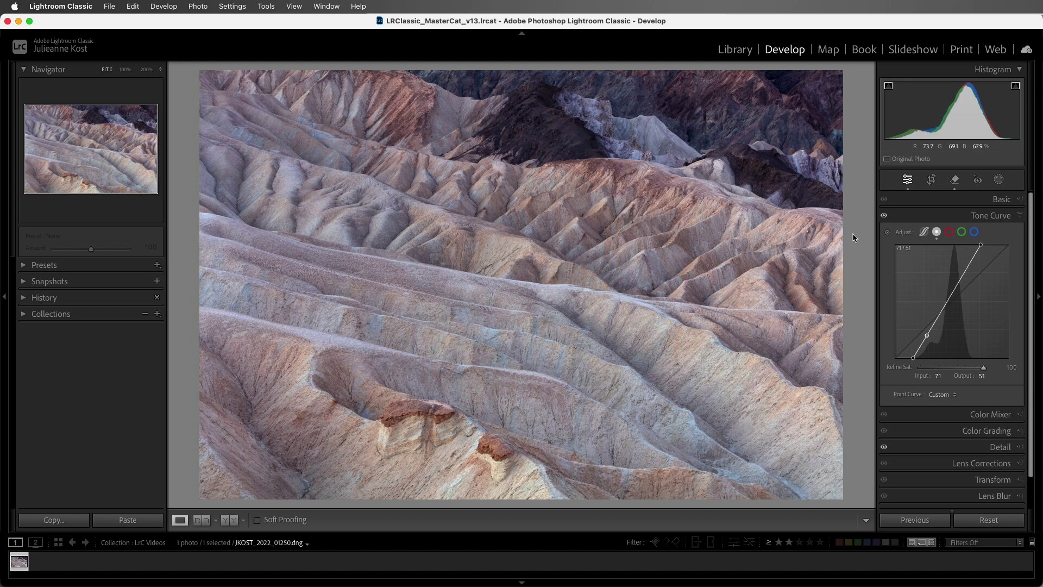
Add an upper-tone curve point at 150/198, with a midtone point at 110/117
left_click_drag(960, 278, 943, 306)
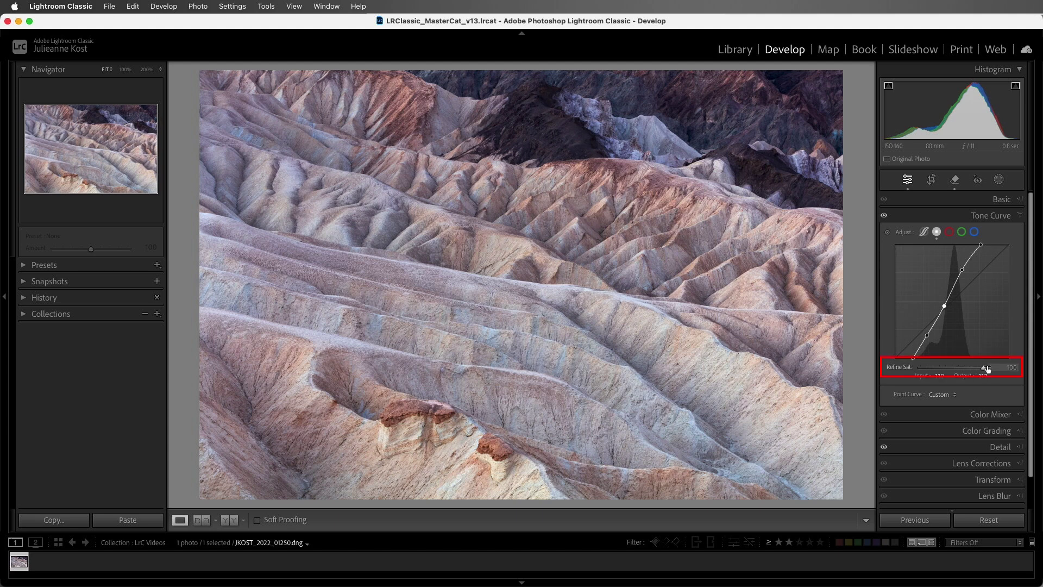
Drop Refine Saturation and return it to 100, then show the Point Curve presets list
left_click_drag(987, 369, 909, 372)
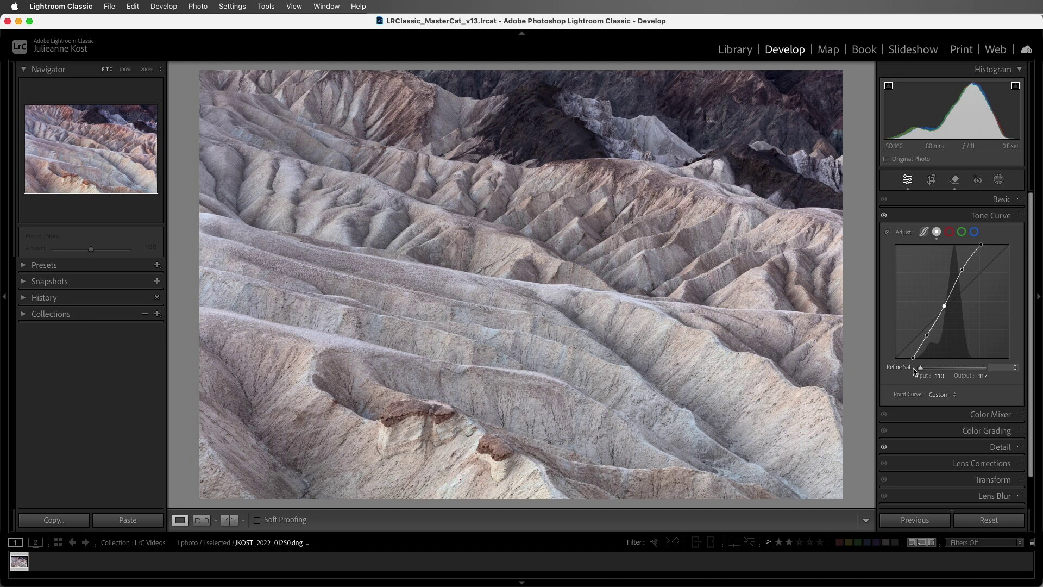
left_click_drag(916, 371, 986, 372)
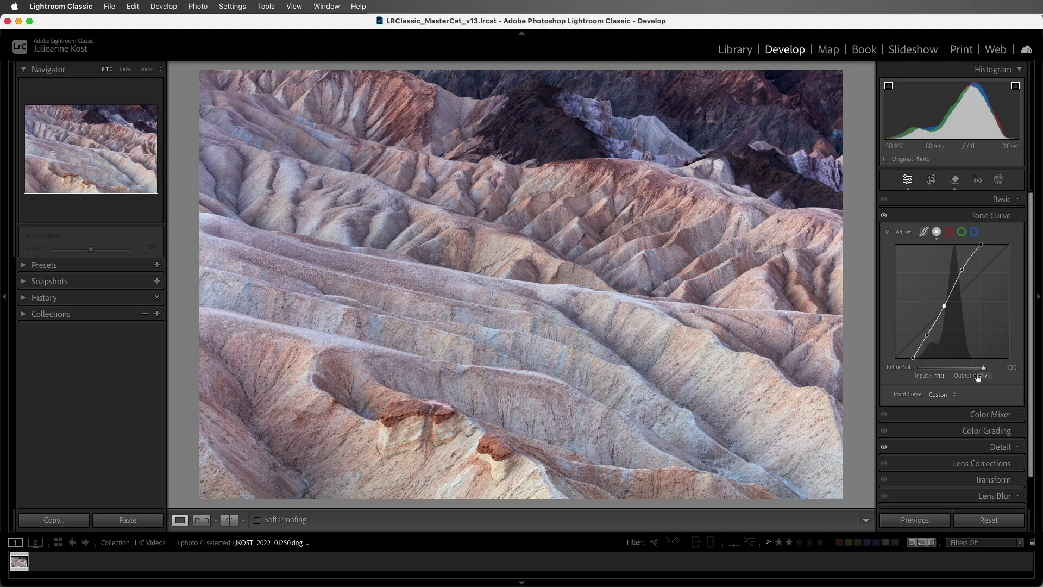
left_click(957, 398)
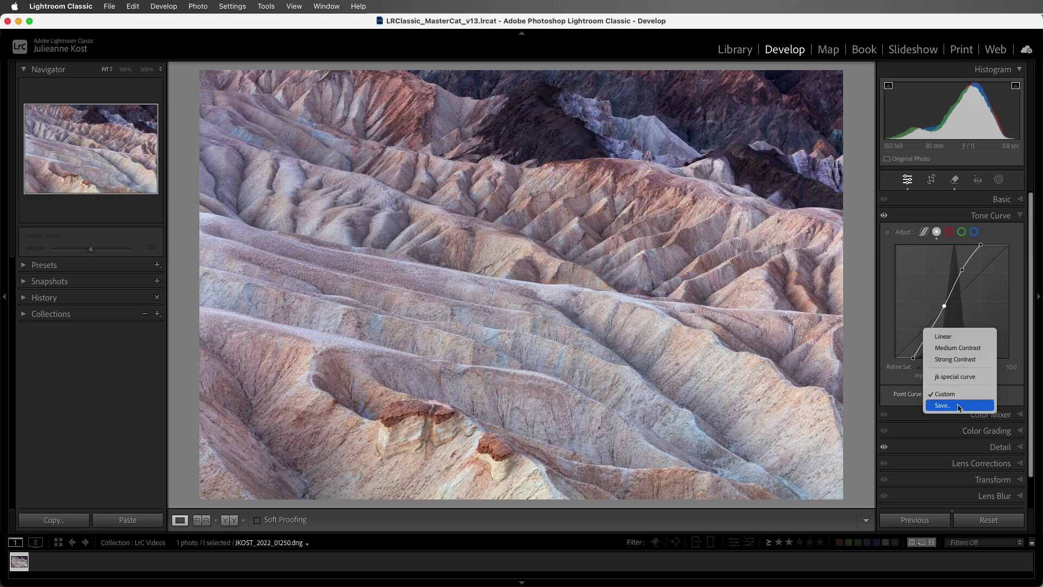
Close the presets list, reset and invert the curve, then undo to restore the custom curve
left_click(1004, 397)
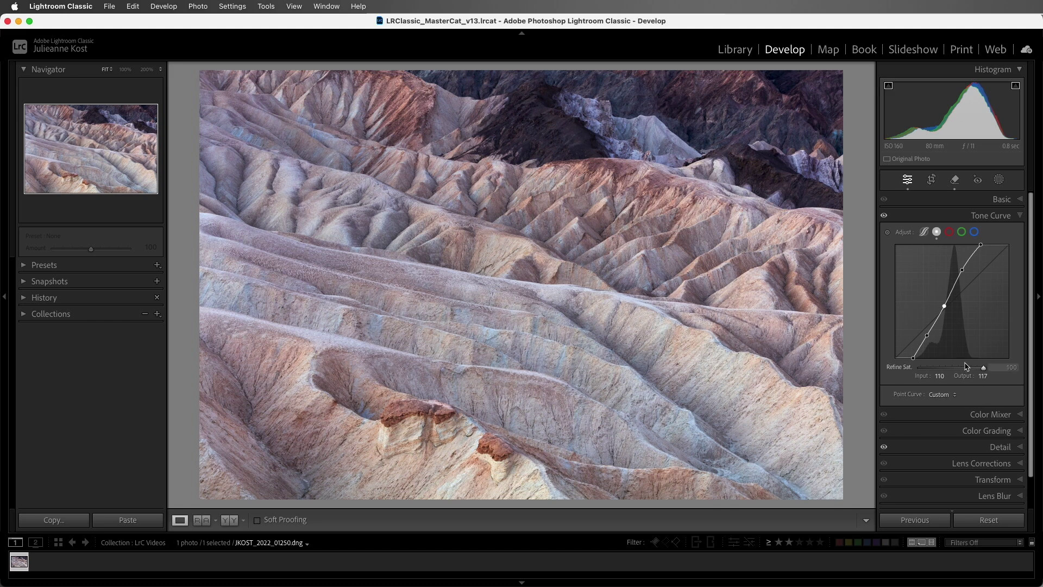
double_click(903, 232)
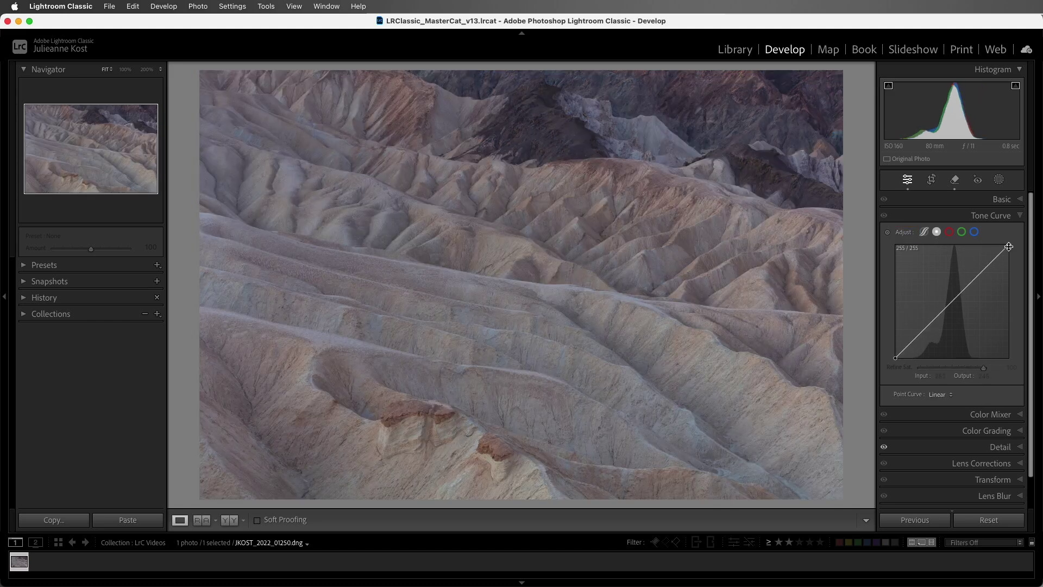
left_click_drag(1009, 249, 1022, 364)
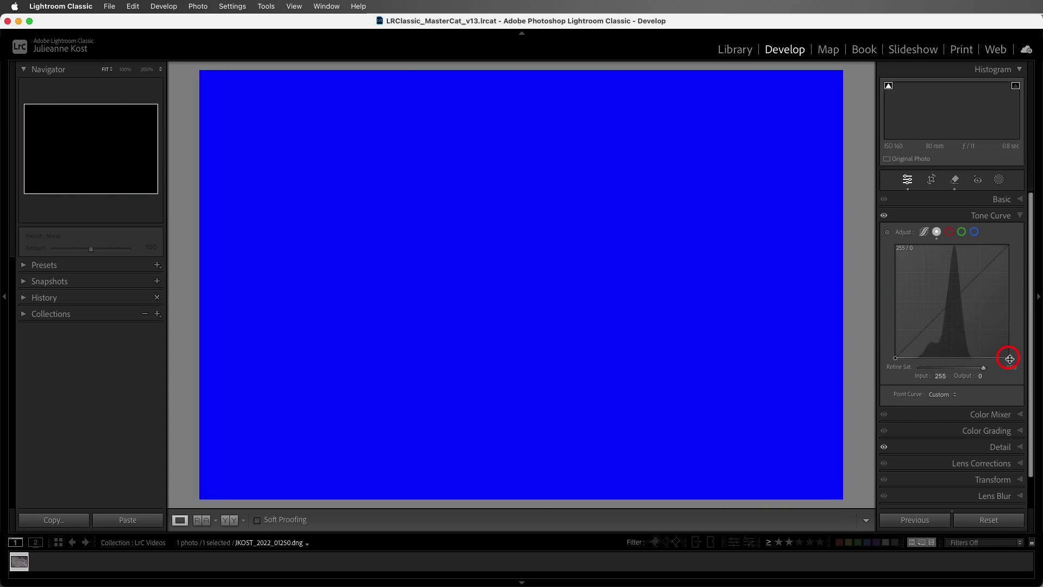
left_click_drag(895, 358, 894, 244)
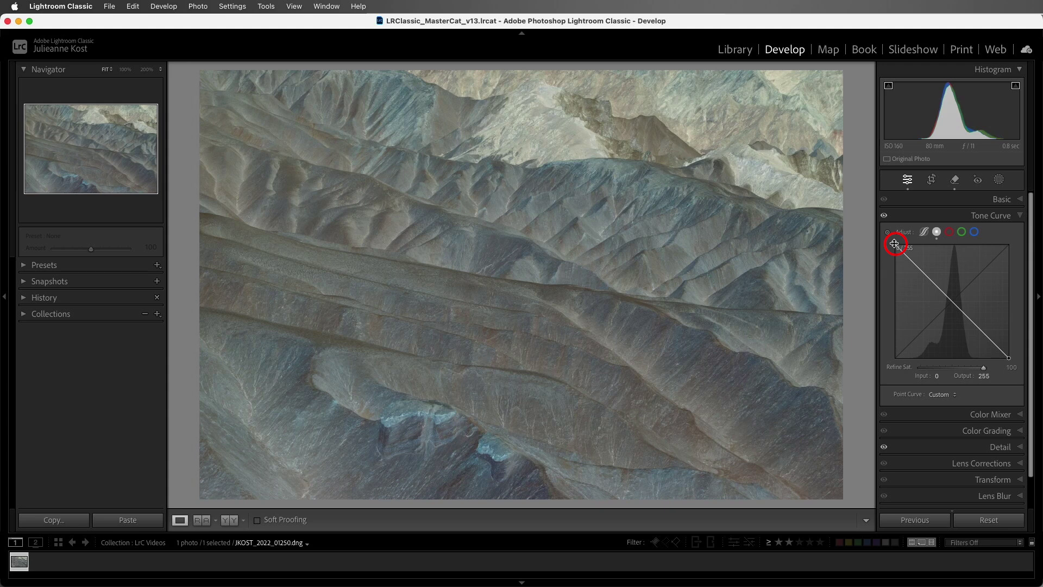
key("super+z")
key("super+z")
key("super+z")
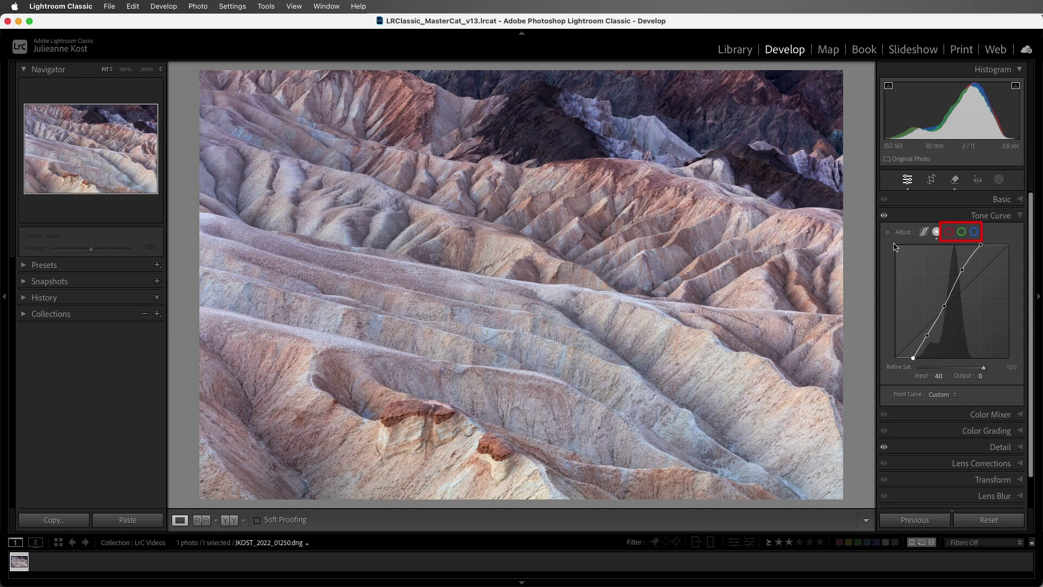
Pull the blue channel curve's shadows down and add a midtone point near 124/116
left_click(949, 233)
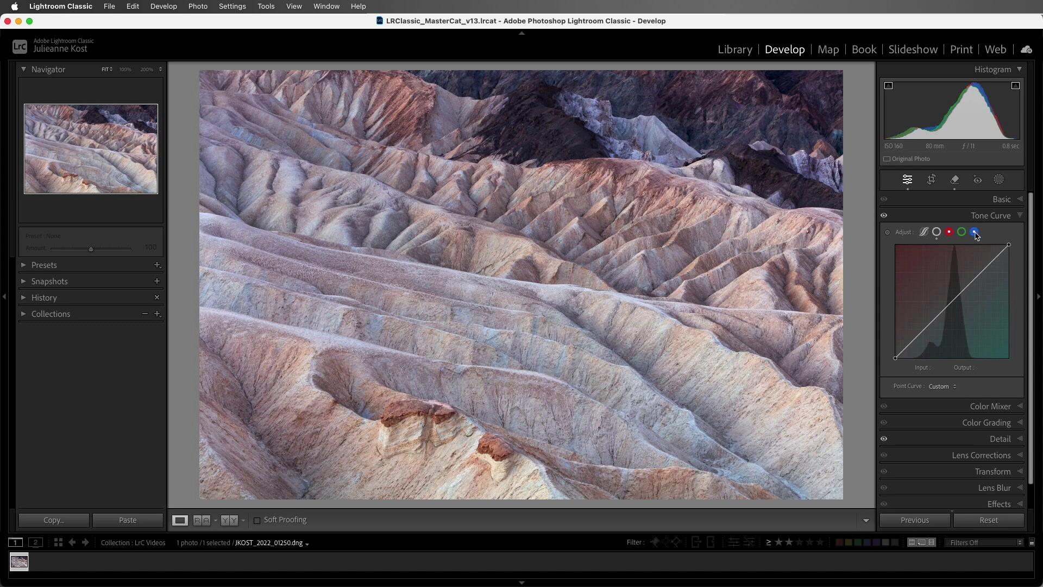
left_click(974, 233)
left_click_drag(921, 331, 922, 341)
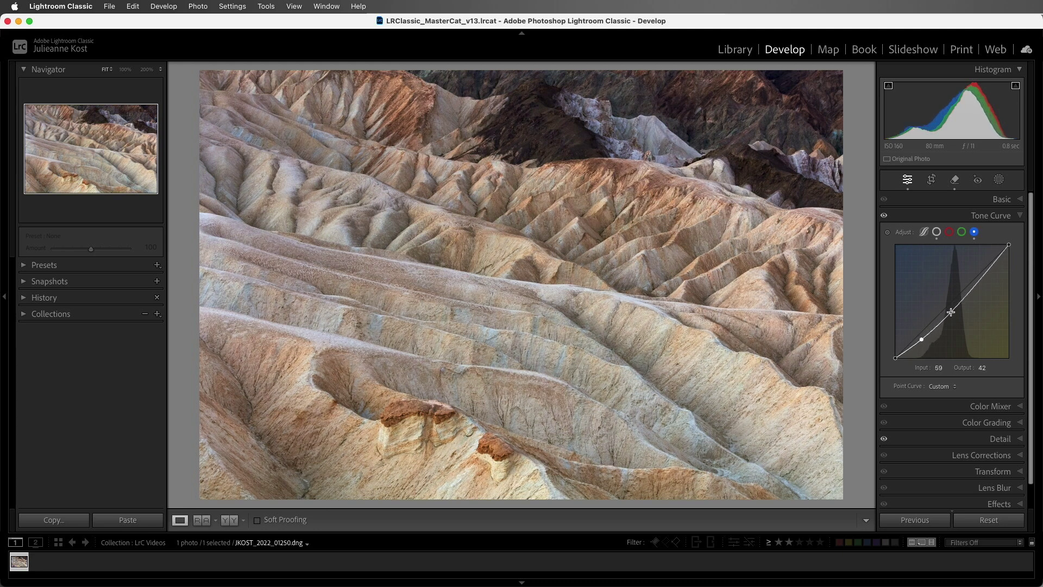
left_click_drag(951, 312, 950, 306)
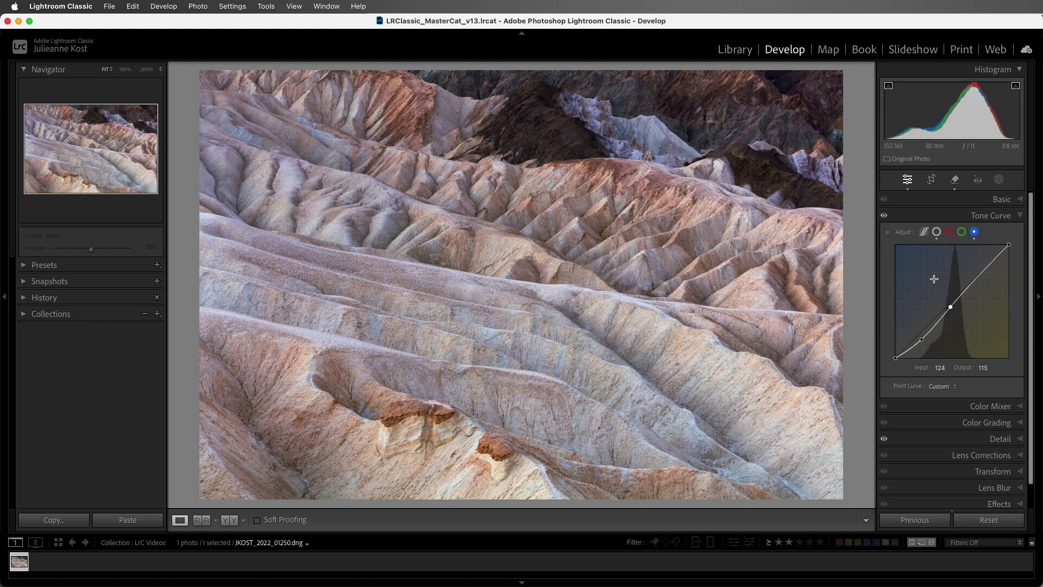
left_click(884, 216)
left_click(884, 216)
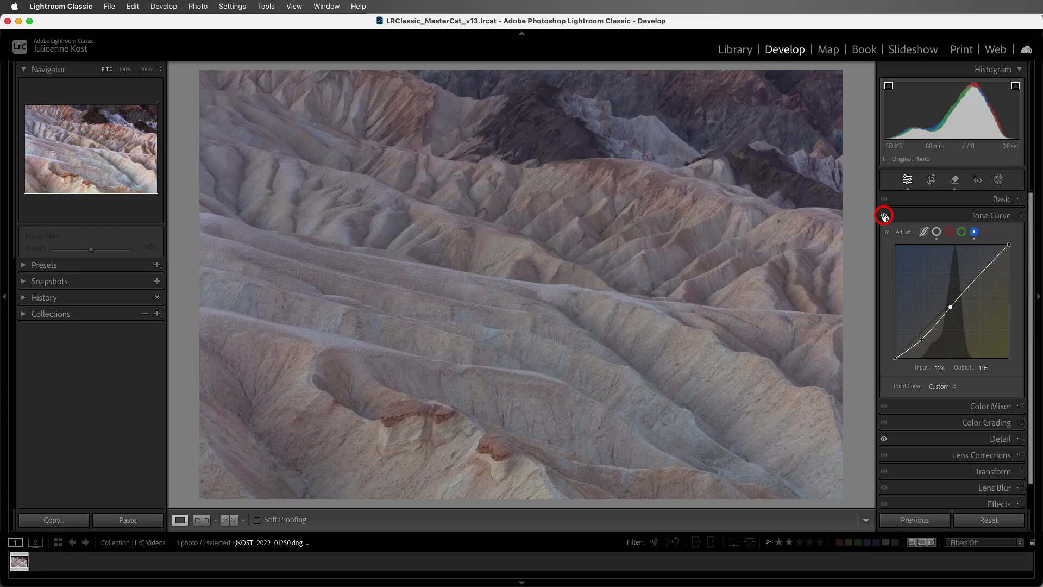
left_click(884, 216)
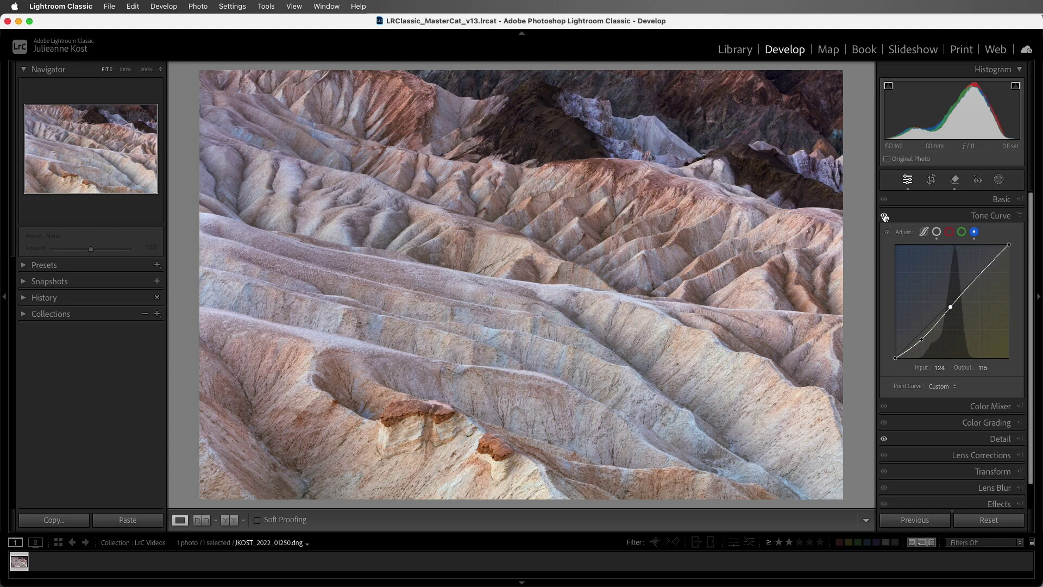